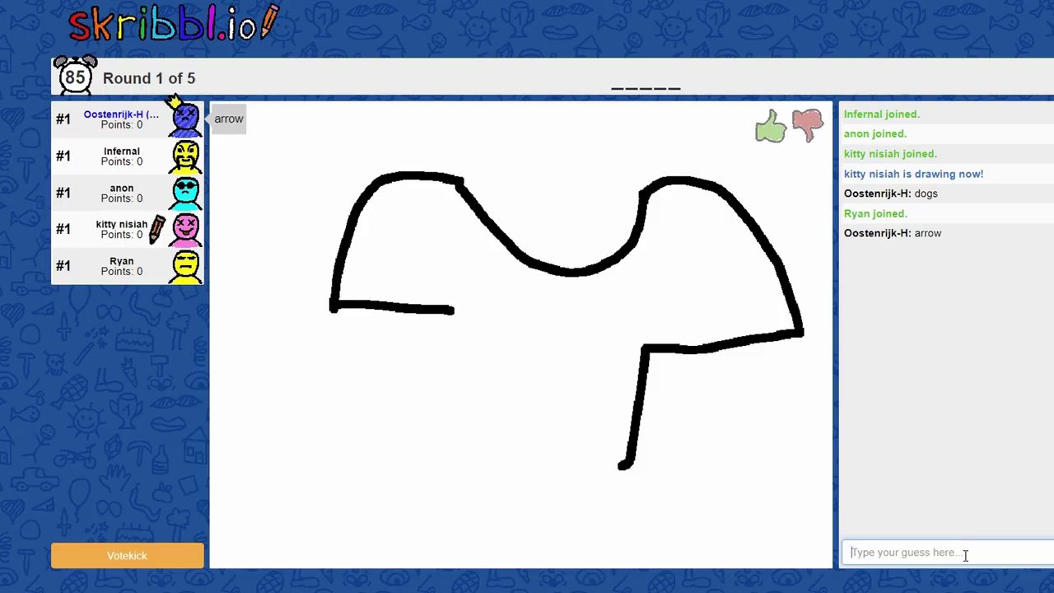
# Step: Guess 't-shirt' and 'Mount everest' in skribbl.io, then switch to Discord
pyautogui.press('Return')
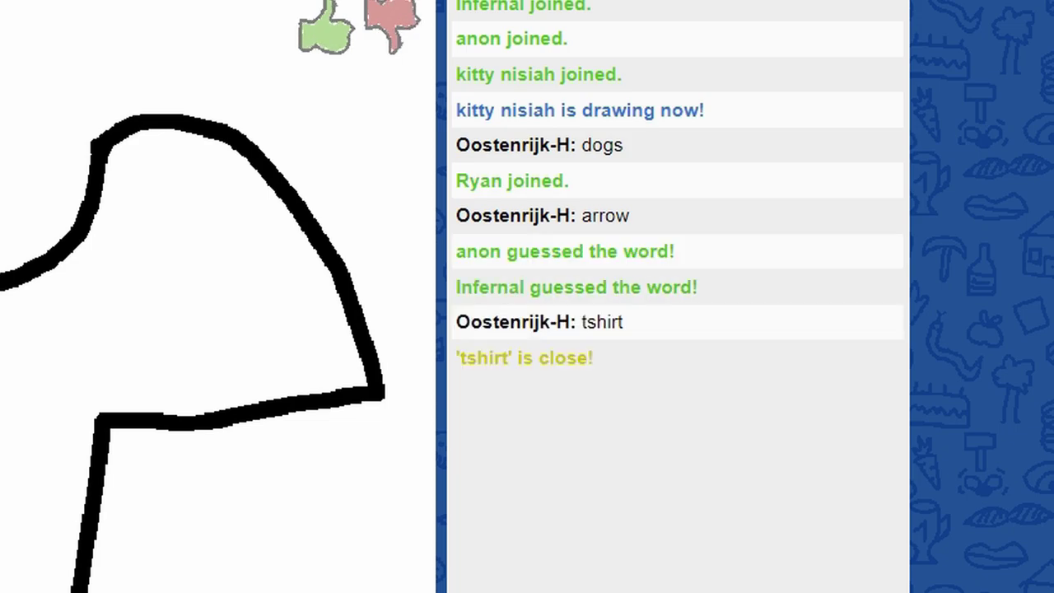
pyautogui.write('t-shirt')
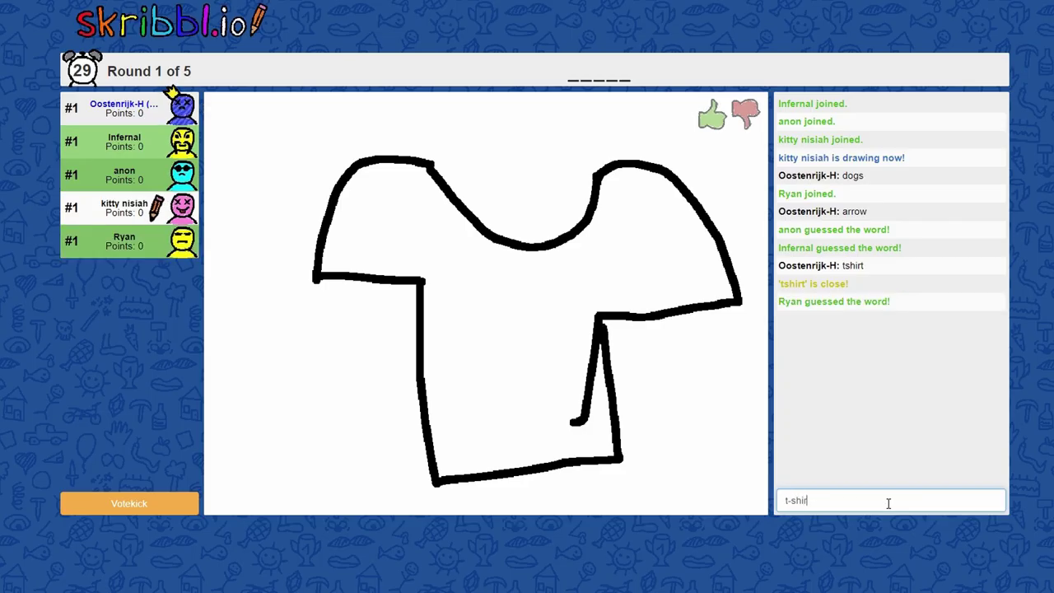
pyautogui.press('Return')
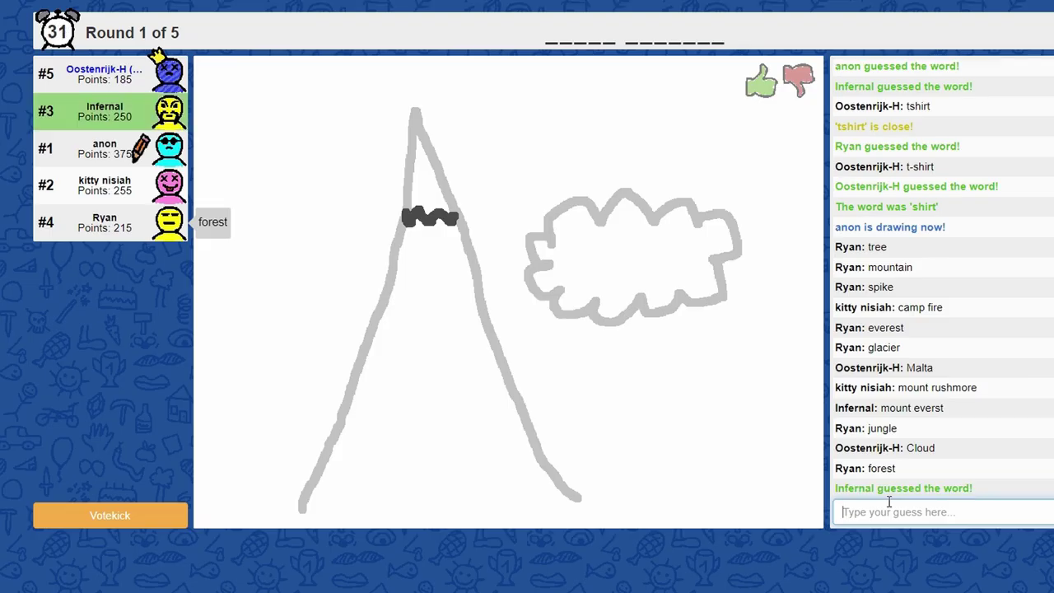
pyautogui.write('Mount ever')
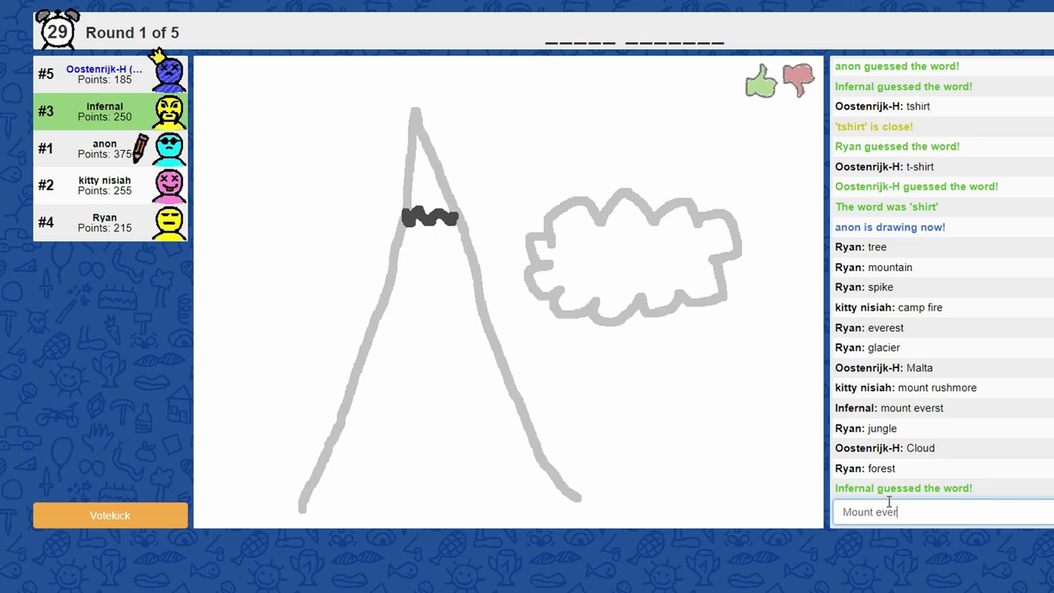
pyautogui.write('est')
pyautogui.press('Return')
pyautogui.hotkey('alt', 'Tab')
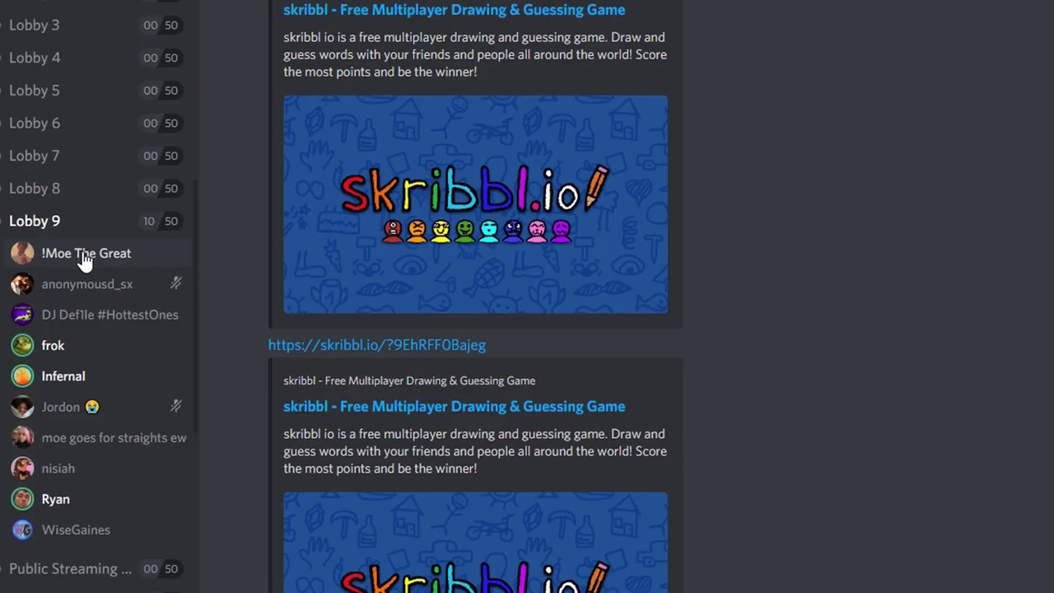
# Step: View a voice channel member's profile card, then dismiss it
pyautogui.click(85, 260)
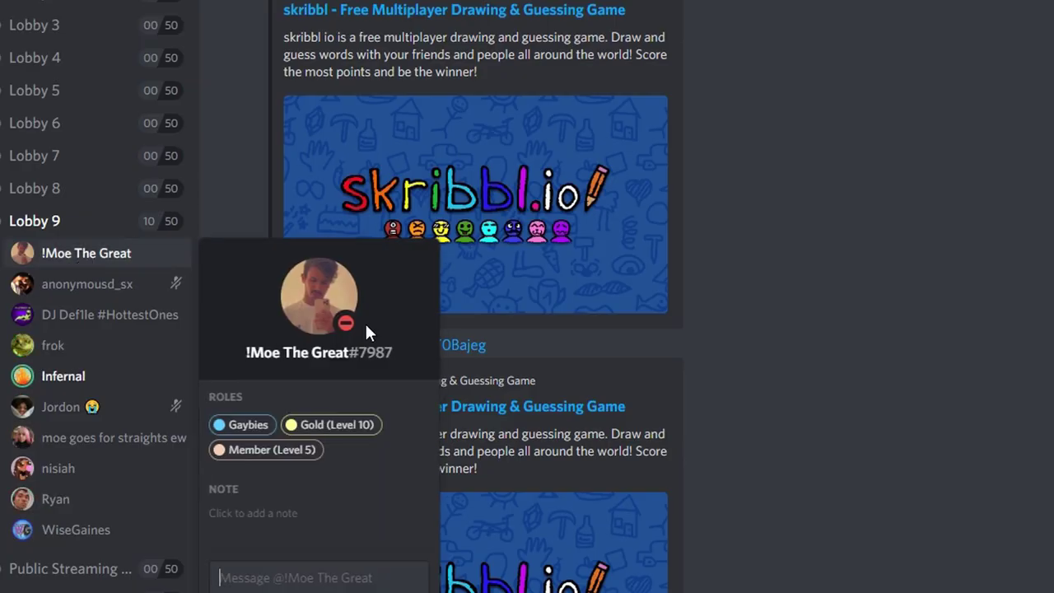
pyautogui.press('Escape')
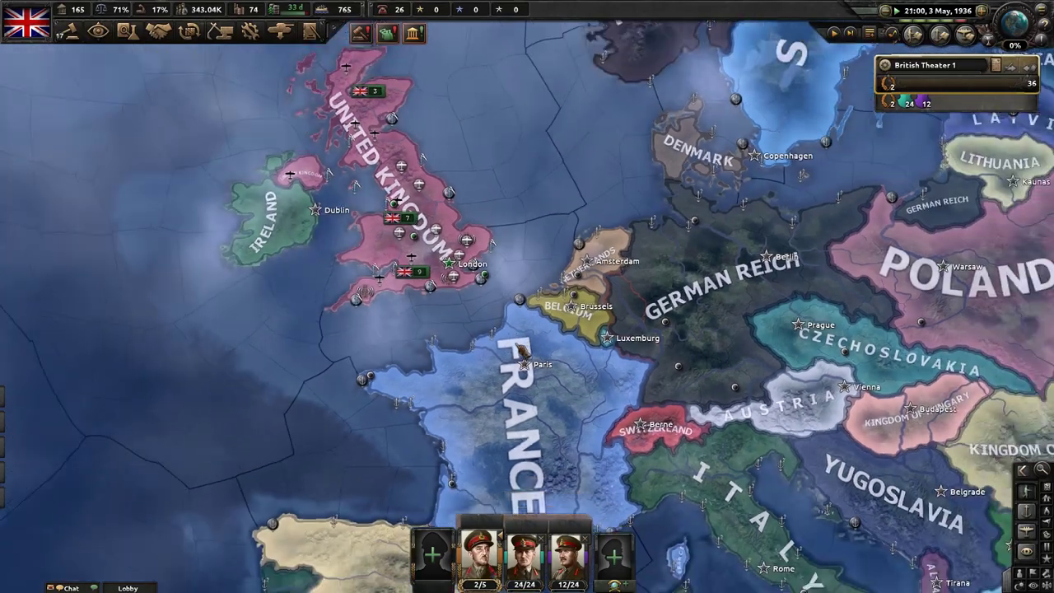
# Step: Open and close France's diplomacy view, then go to the Political overview
pyautogui.click(494, 371)
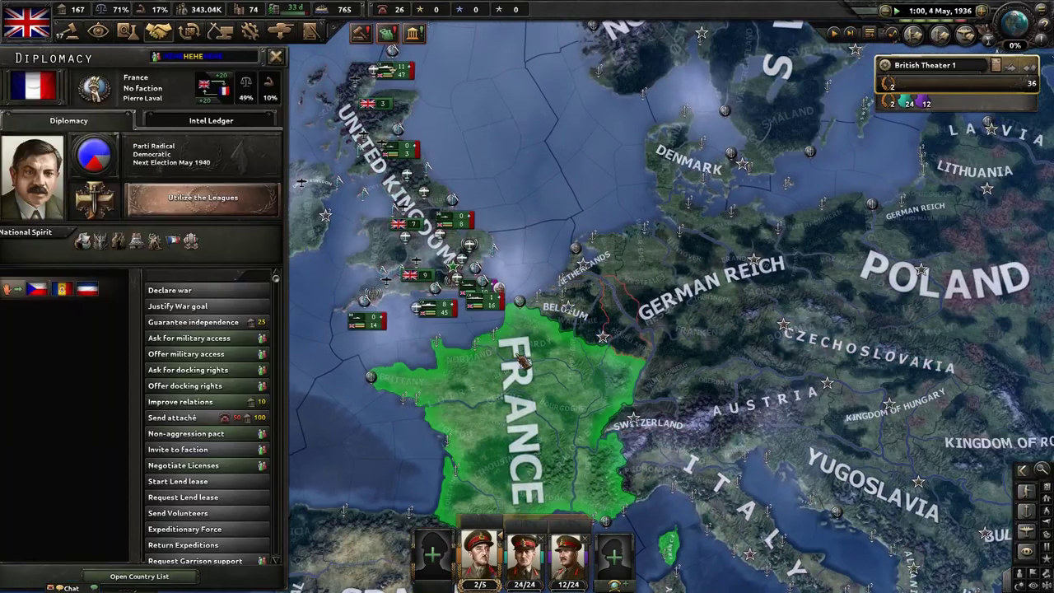
pyautogui.scroll(2, 510, 335)
pyautogui.scroll(2, 513, 340)
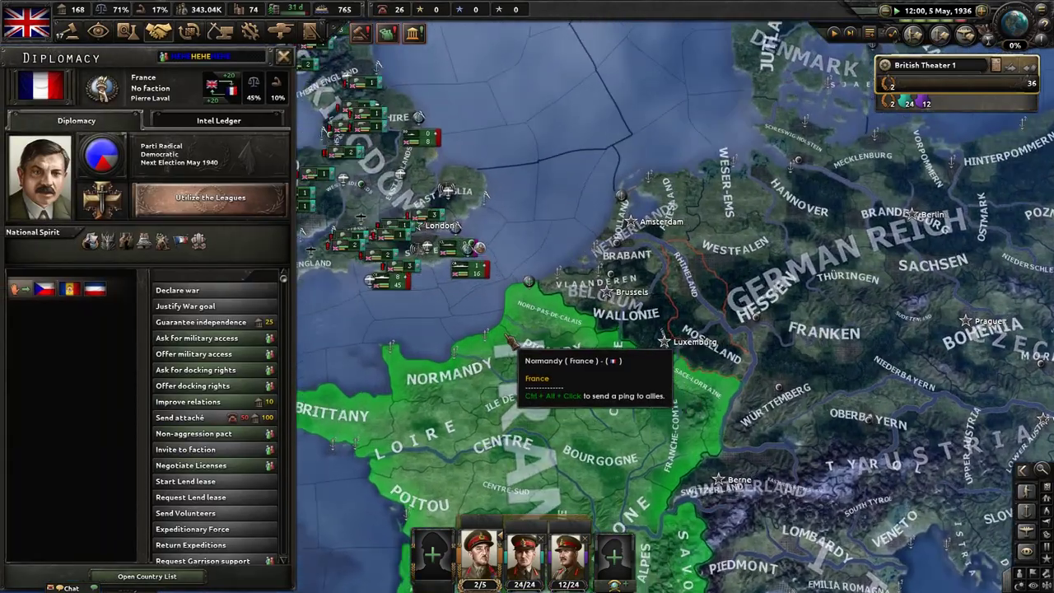
pyautogui.scroll(2, 511, 338)
pyautogui.scroll(-5, 510, 337)
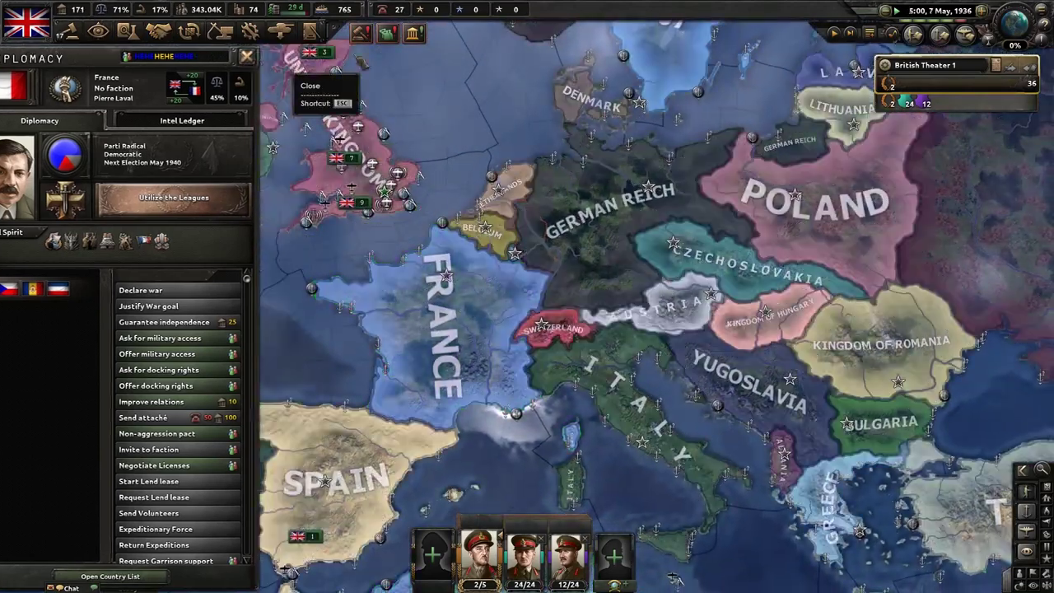
pyautogui.click(283, 56)
pyautogui.click(413, 34)
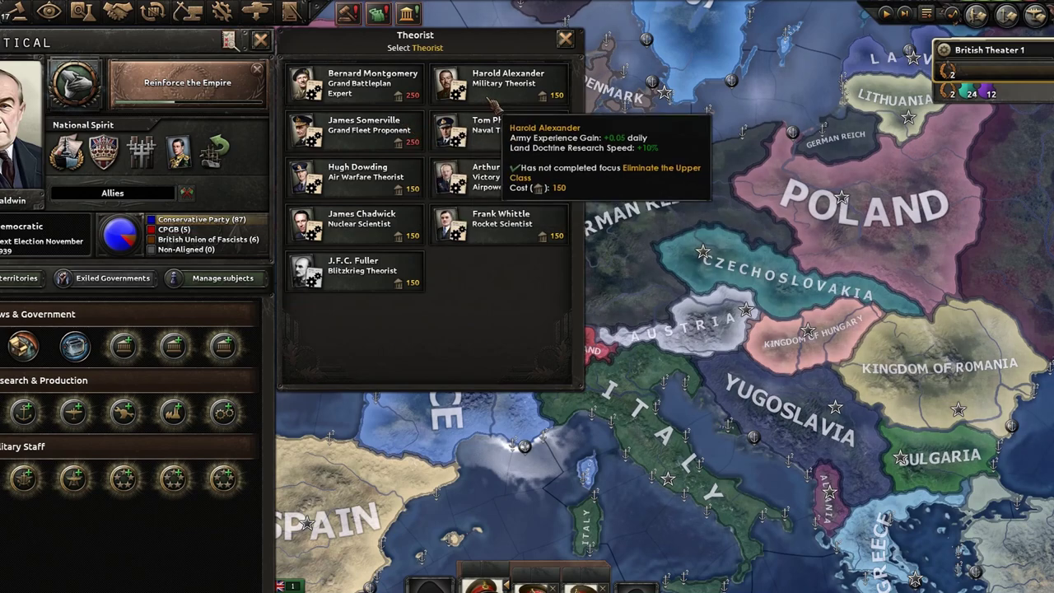
# Step: Hire the chosen theorist from the Theorist list for Britain's research slot
pyautogui.click(329, 128)
pyautogui.scroll(3, 311, 125)
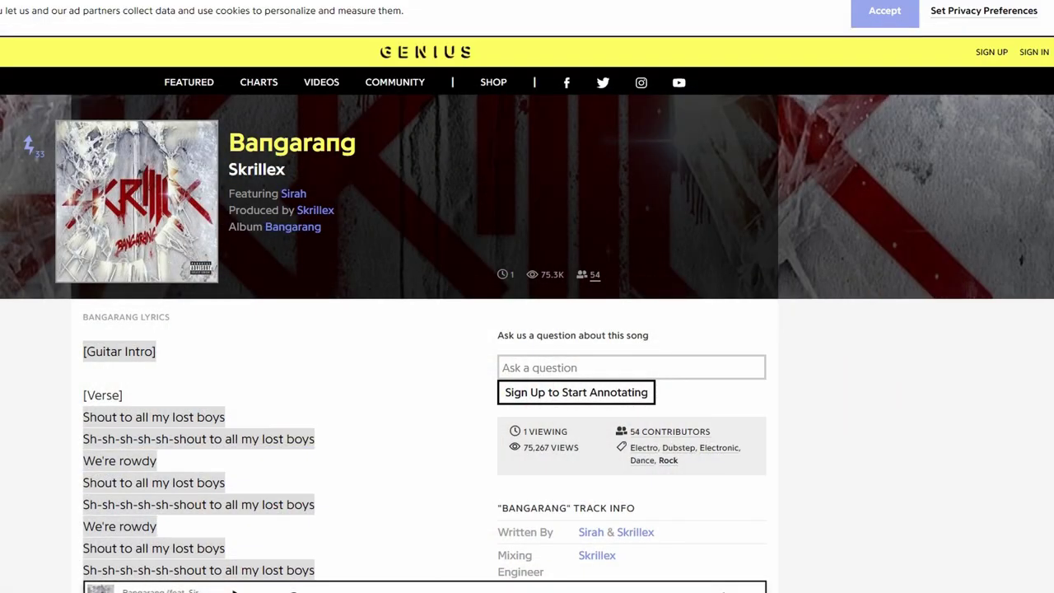
pyautogui.scroll(-1, 27, 518)
pyautogui.scroll(1, 27, 518)
pyautogui.scroll(-1, 27, 518)
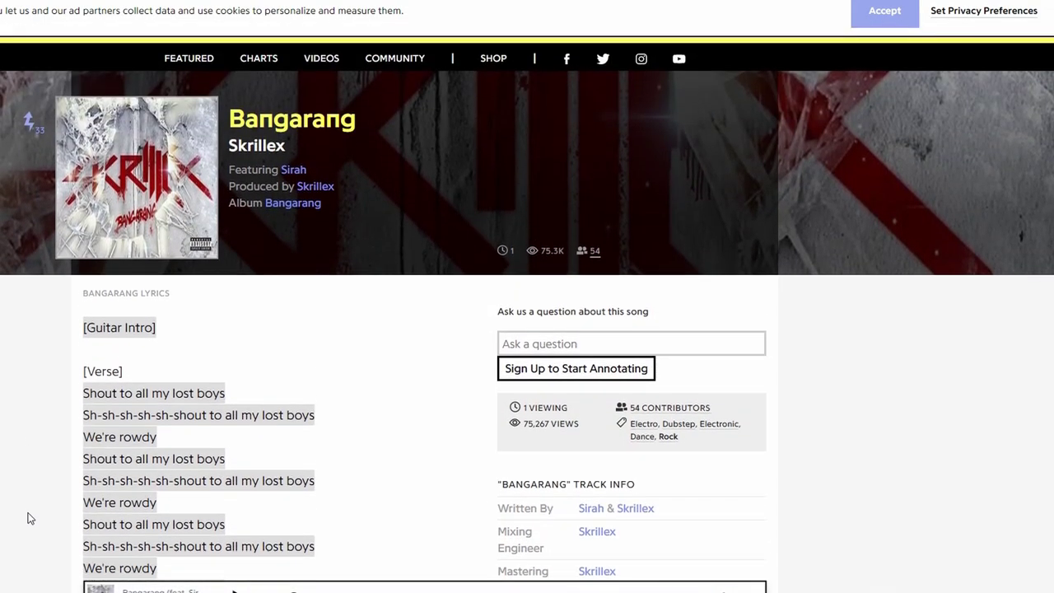
pyautogui.scroll(-2, 27, 518)
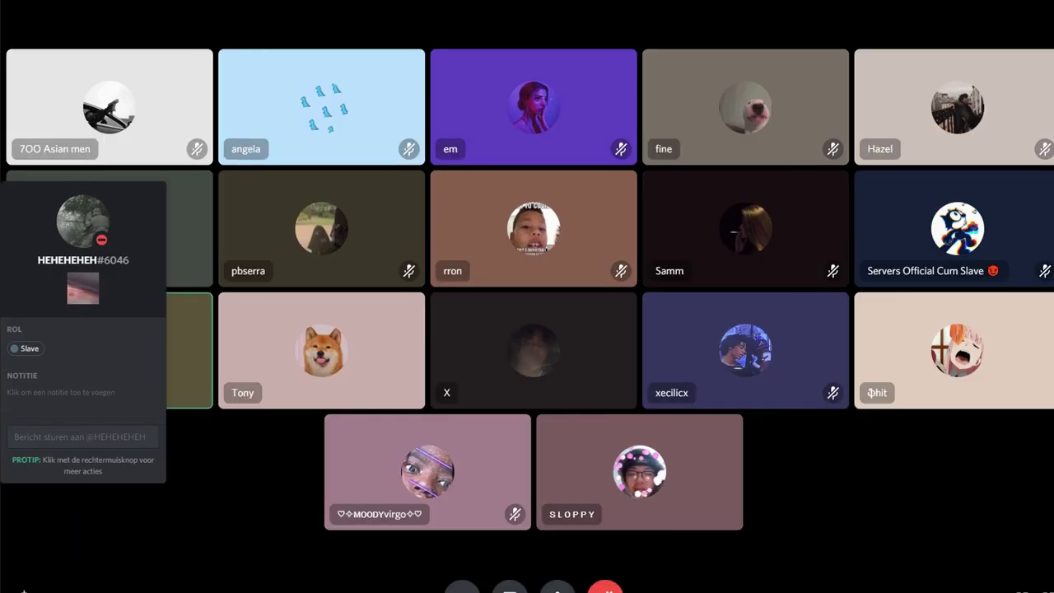
# Step: Close the call member's profile card and return to the Genius 'Bangarang' lyrics
pyautogui.click(74, 573)
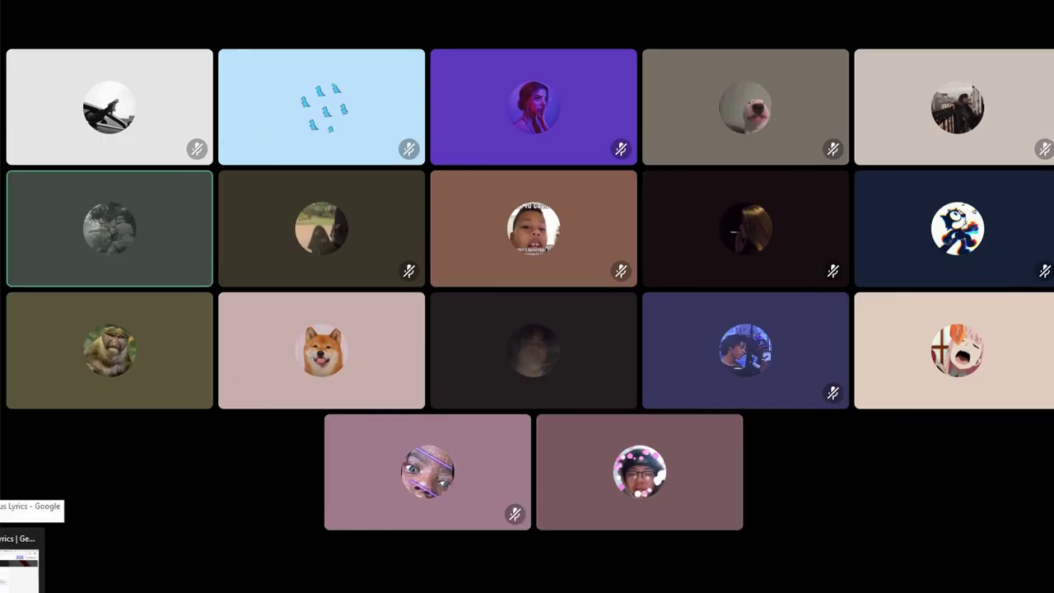
pyautogui.click(20, 564)
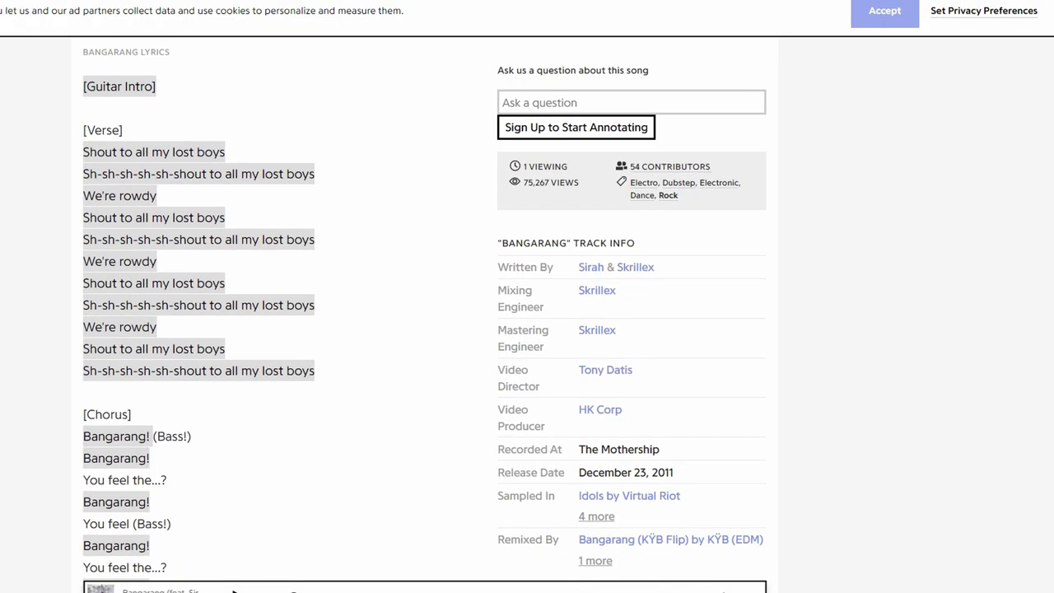
pyautogui.scroll(-1, 527, 313)
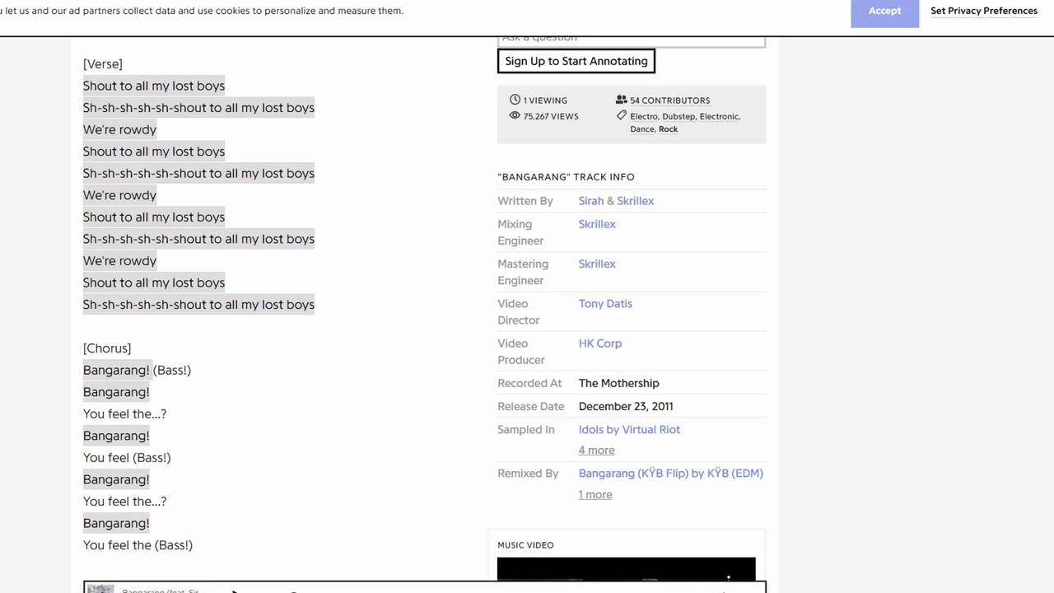
pyautogui.scroll(-1, 527, 313)
pyautogui.scroll(-1, 527, 313)
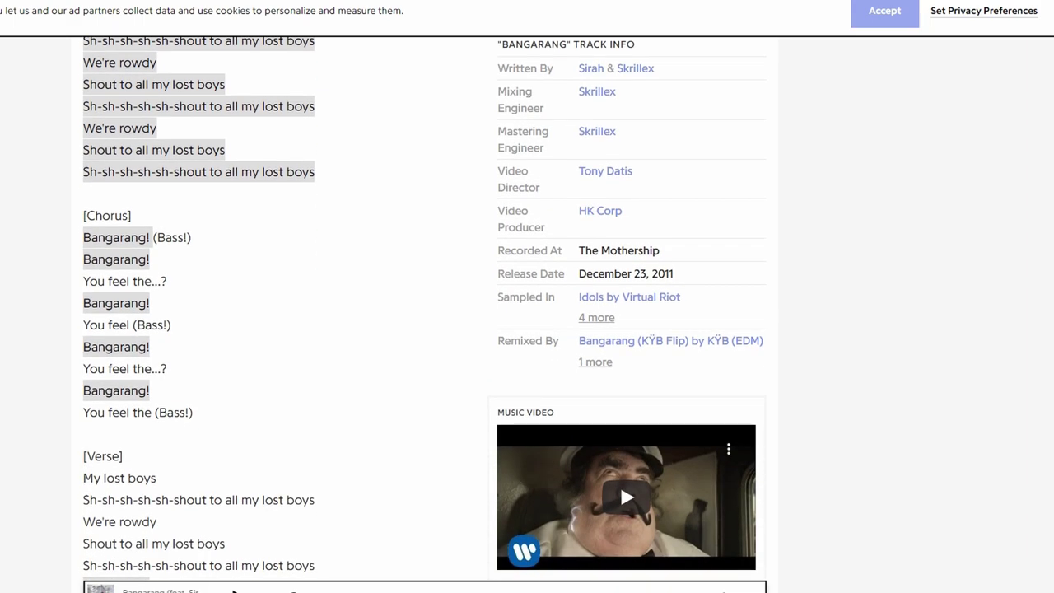
pyautogui.scroll(-1, 527, 313)
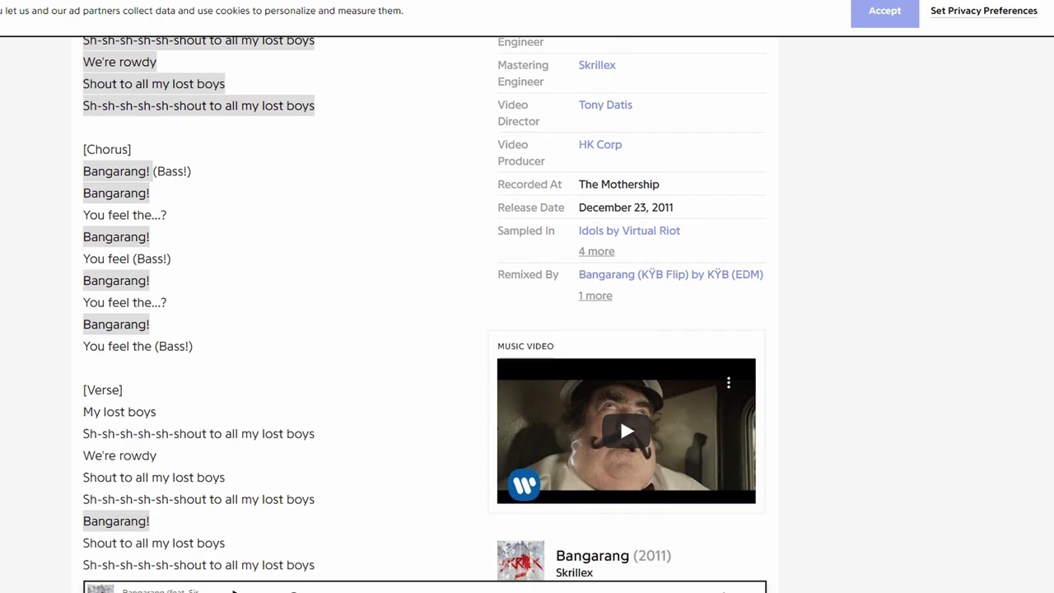
pyautogui.scroll(-2, 527, 313)
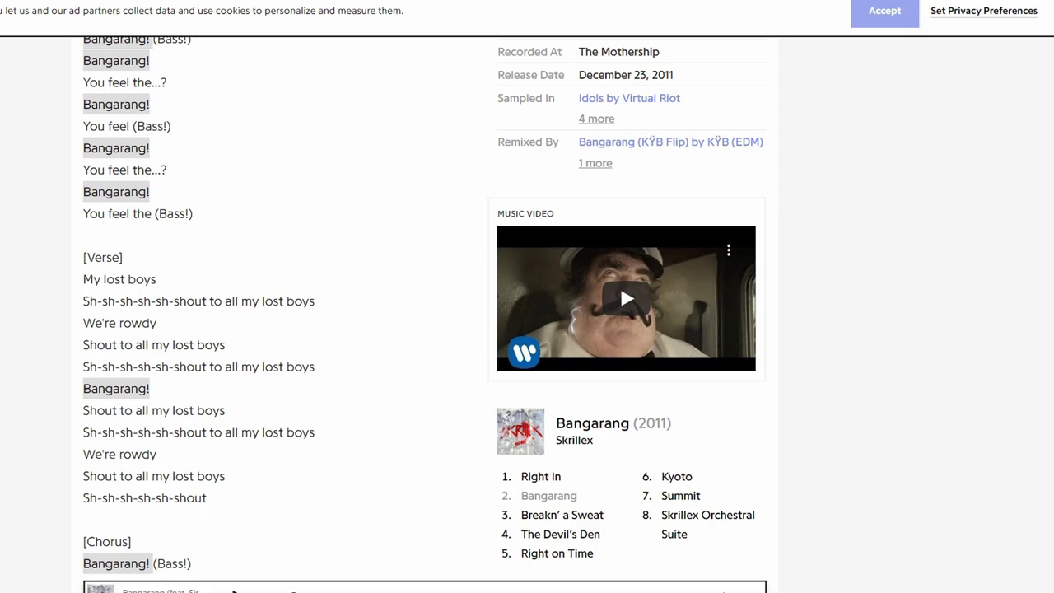
pyautogui.scroll(-1, 527, 329)
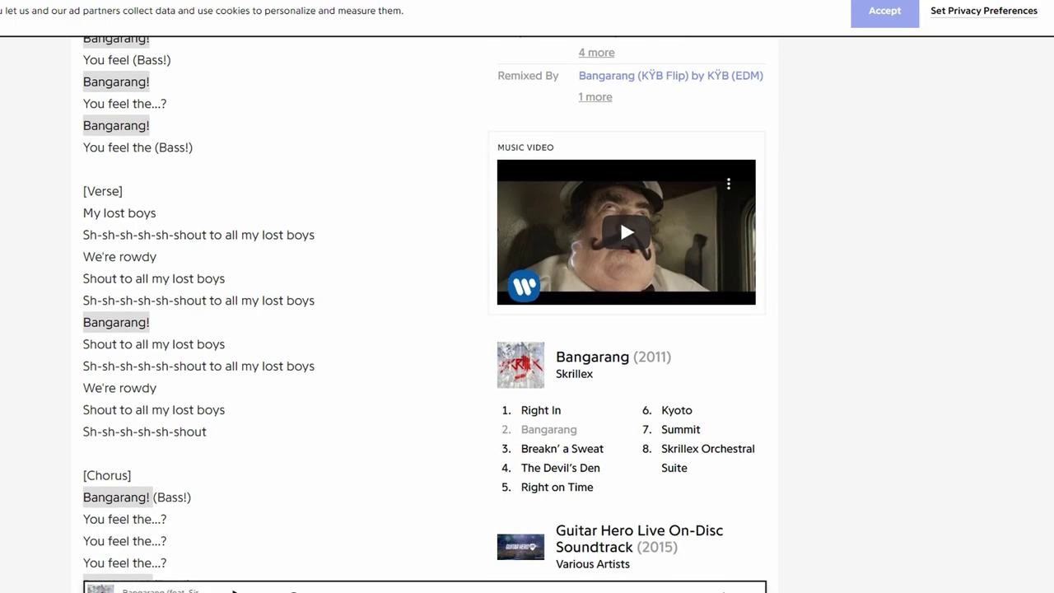
pyautogui.scroll(-1, 527, 329)
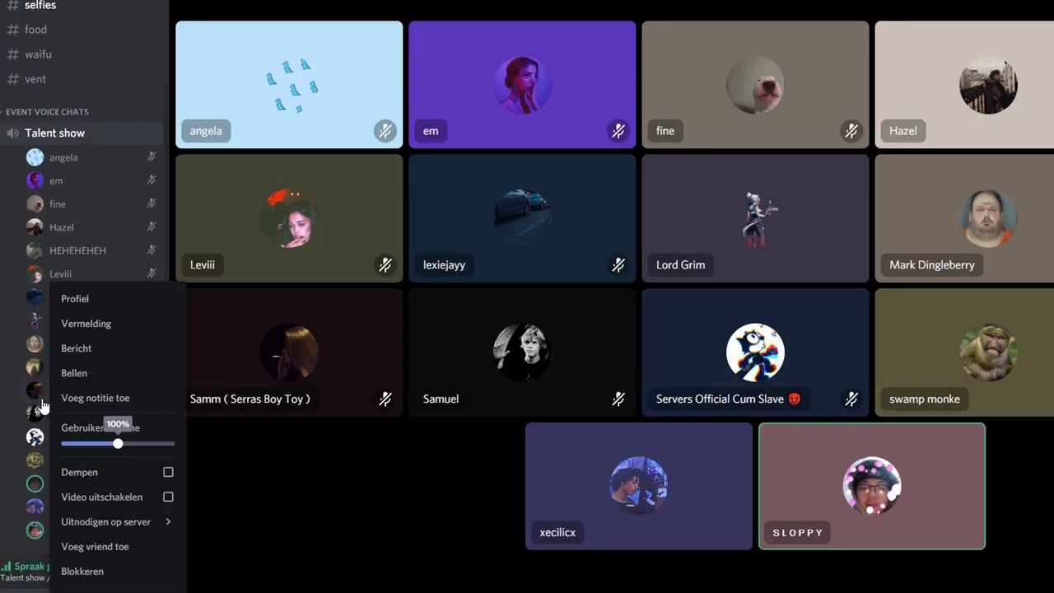
# Step: Dismiss the member options menu and go to the 'vote' text channel
pyautogui.click(380, 574)
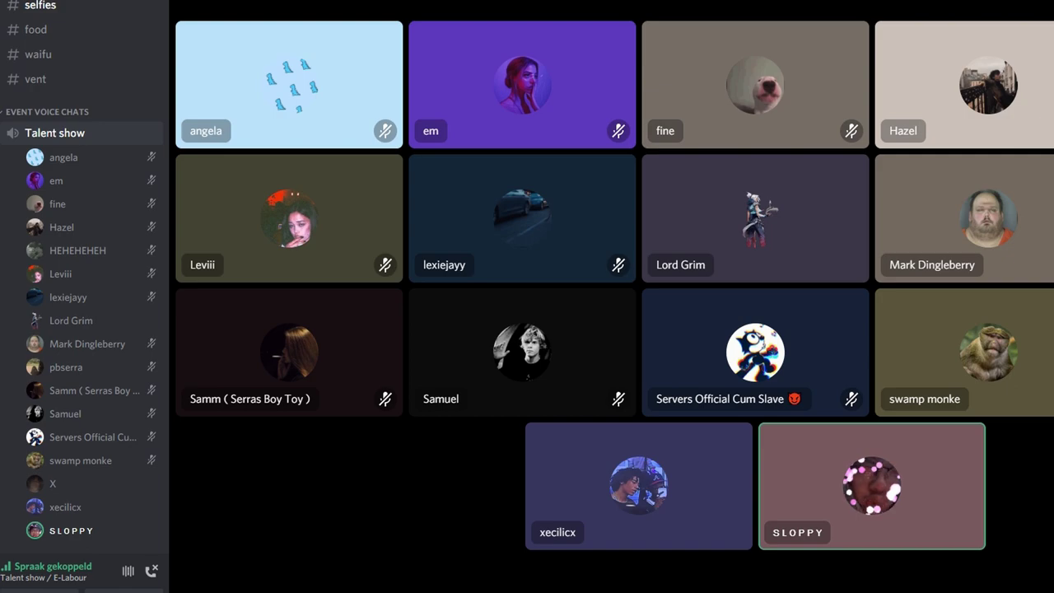
pyautogui.scroll(1, 11, 213)
pyautogui.scroll(5, 12, 212)
pyautogui.rightClick(12, 208)
pyautogui.click(35, 33)
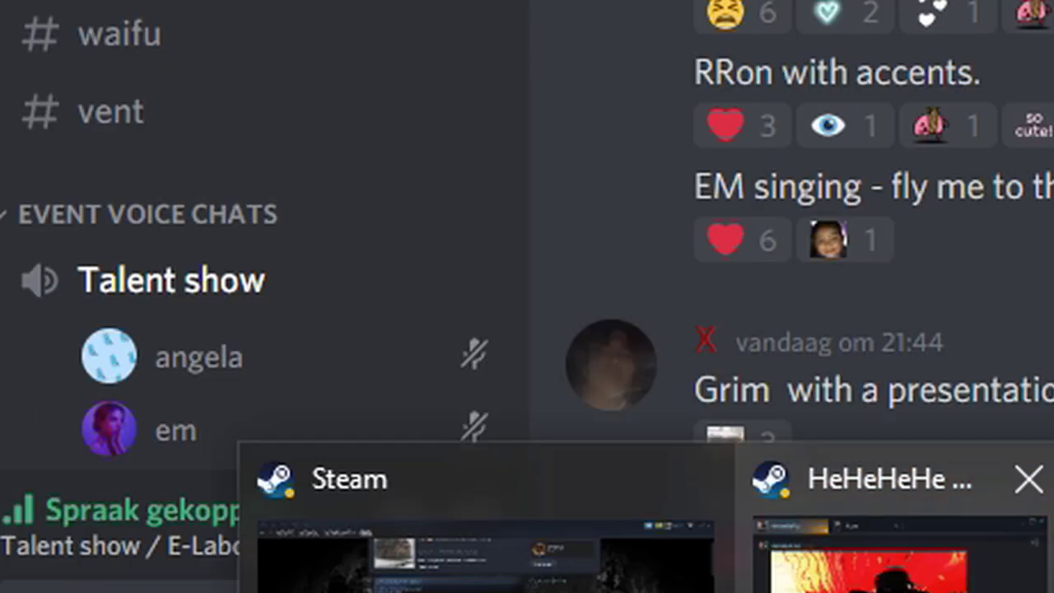
pyautogui.scroll(-3, 214, 387)
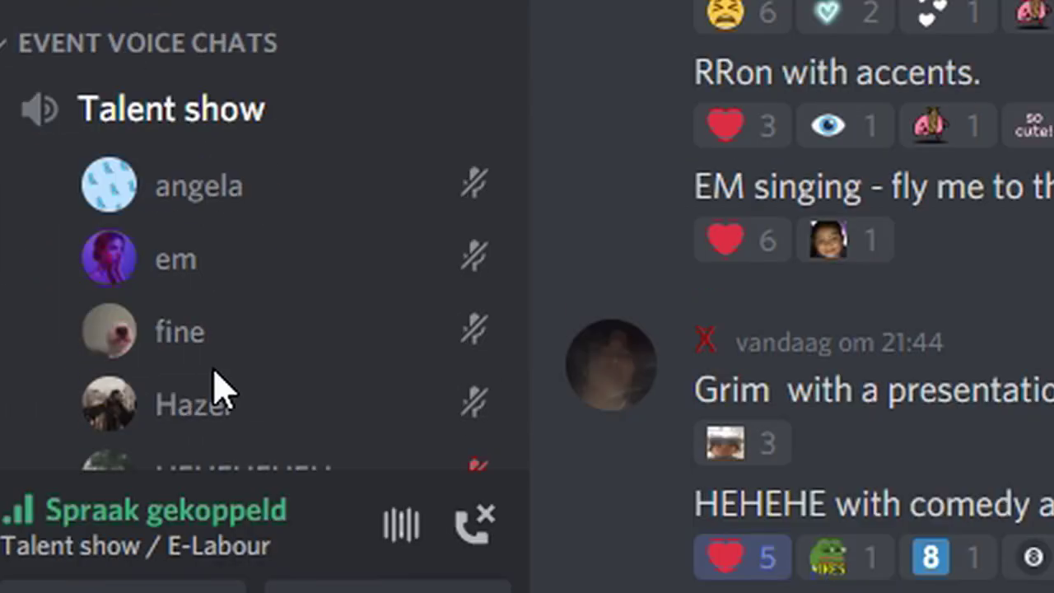
pyautogui.scroll(-5, 214, 387)
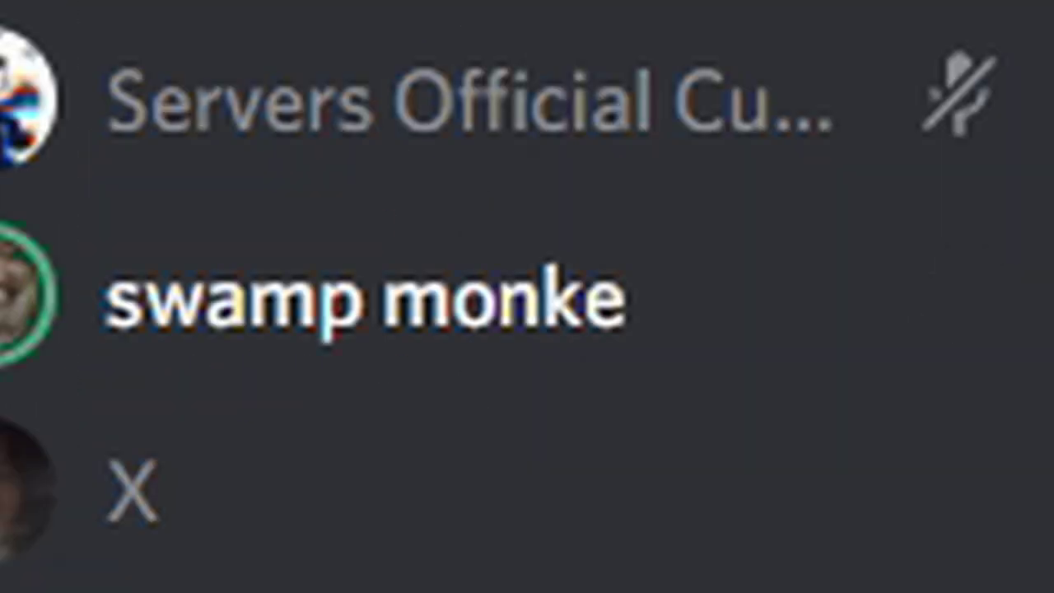